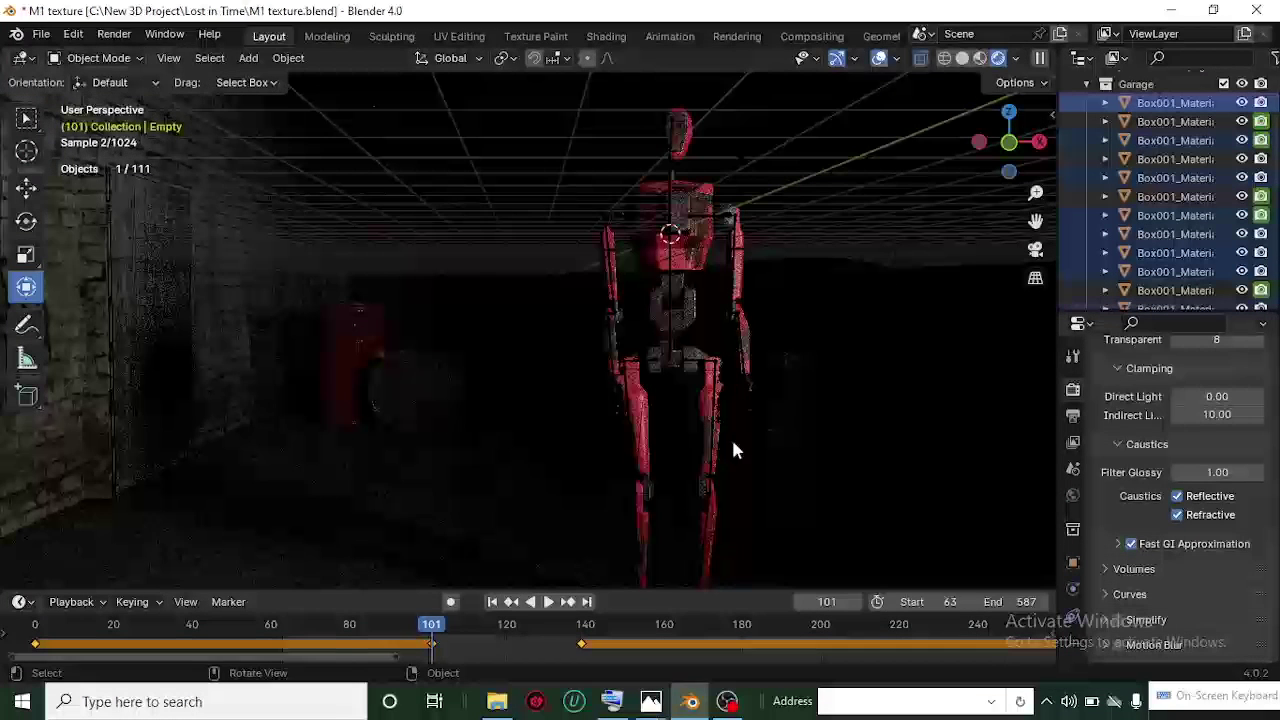
Step: Compare the 46.5secs render with the earlier 22.4secs render, then return to the garage scene
{"action": "mouse_move", "coordinate": [650, 701]}
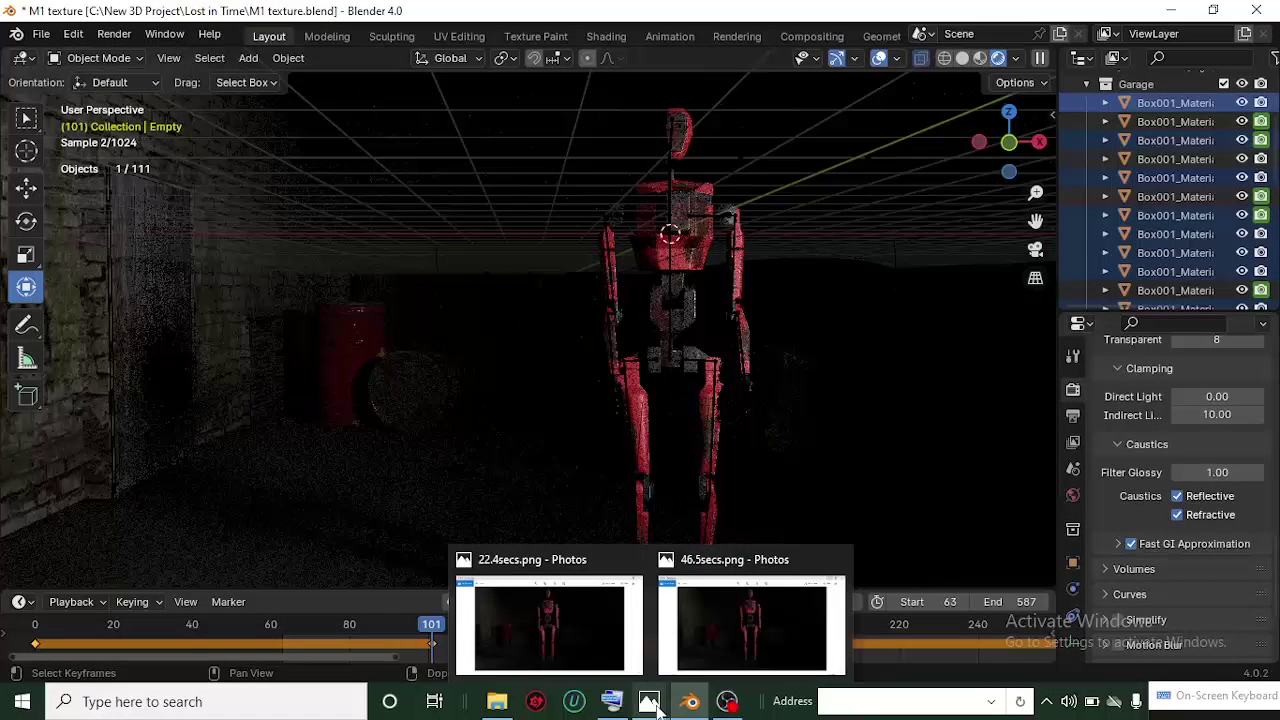
{"action": "left_click", "coordinate": [742, 630]}
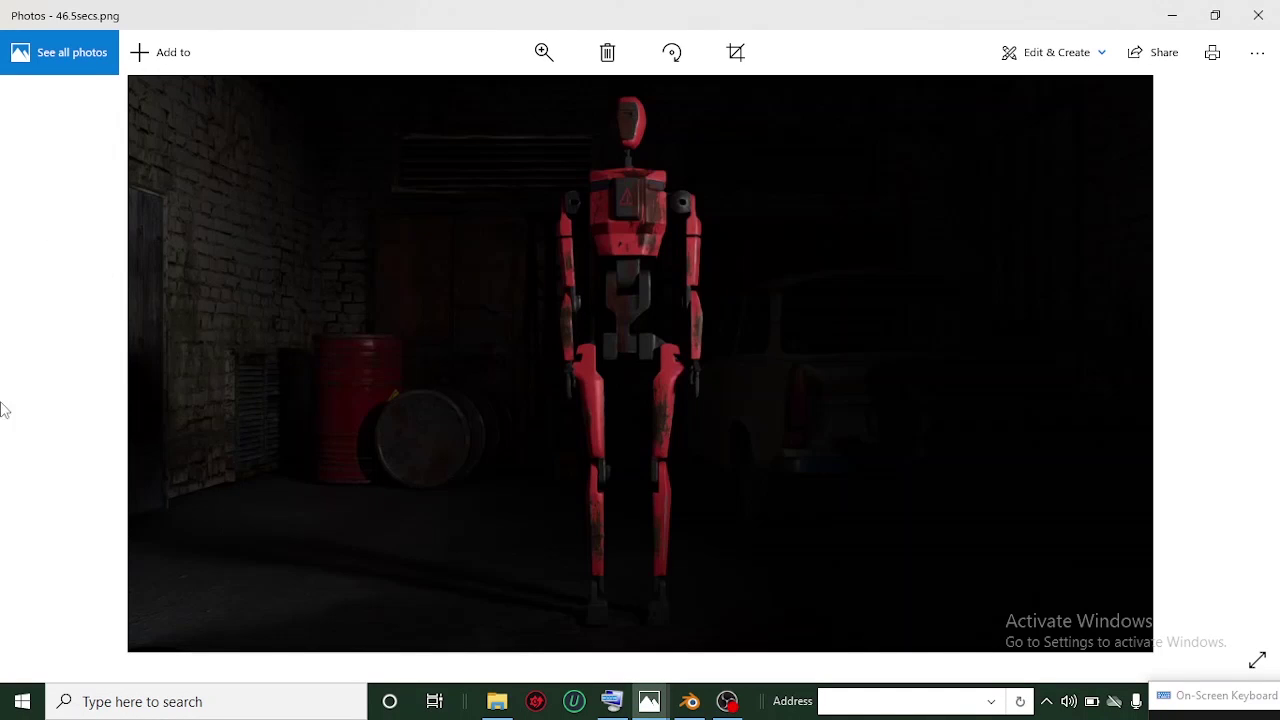
{"action": "left_click", "coordinate": [48, 372]}
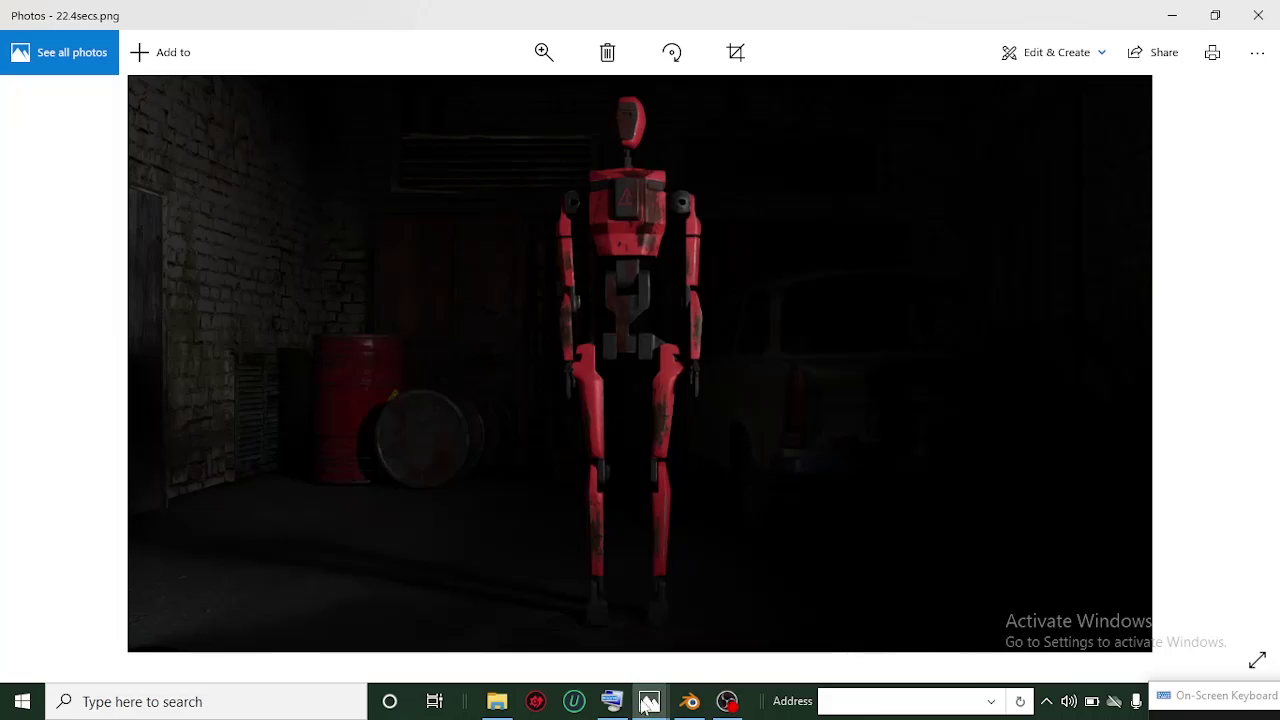
{"action": "left_click", "coordinate": [694, 705]}
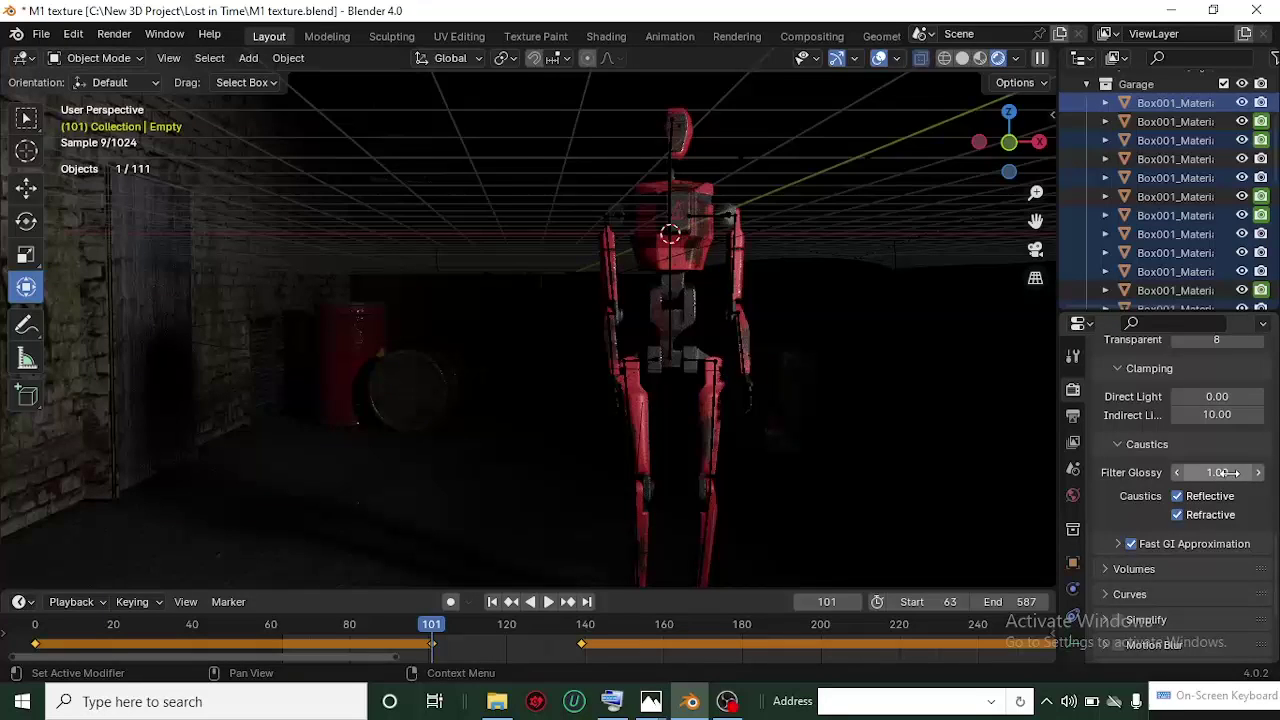
Step: Set Cycles Light Paths Max Bounces Total to 6 in Render Properties
{"action": "scroll", "coordinate": [1228, 471], "scroll_direction": "up", "scroll_amount": 4}
{"action": "scroll", "coordinate": [1229, 471], "scroll_direction": "up", "scroll_amount": 3}
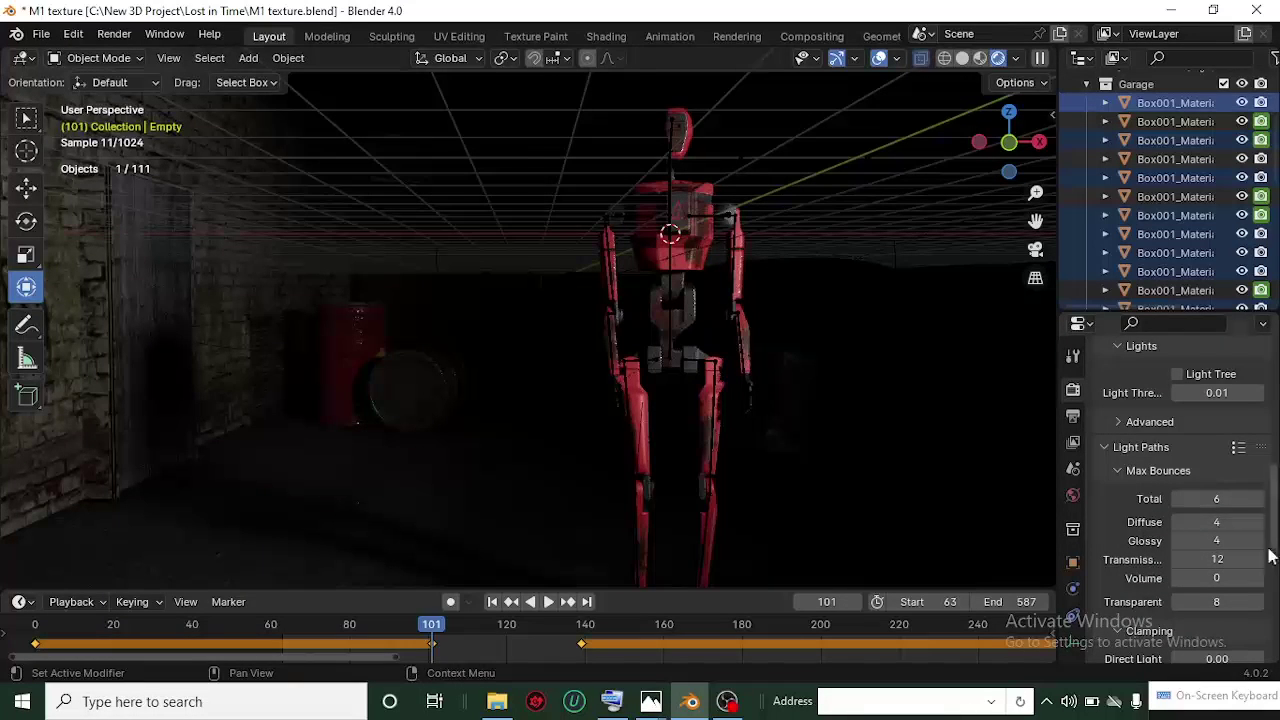
{"action": "scroll", "coordinate": [1157, 496], "scroll_direction": "down", "scroll_amount": 2}
{"action": "scroll", "coordinate": [1157, 498], "scroll_direction": "up", "scroll_amount": 5}
{"action": "scroll", "coordinate": [1157, 498], "scroll_direction": "up", "scroll_amount": 7}
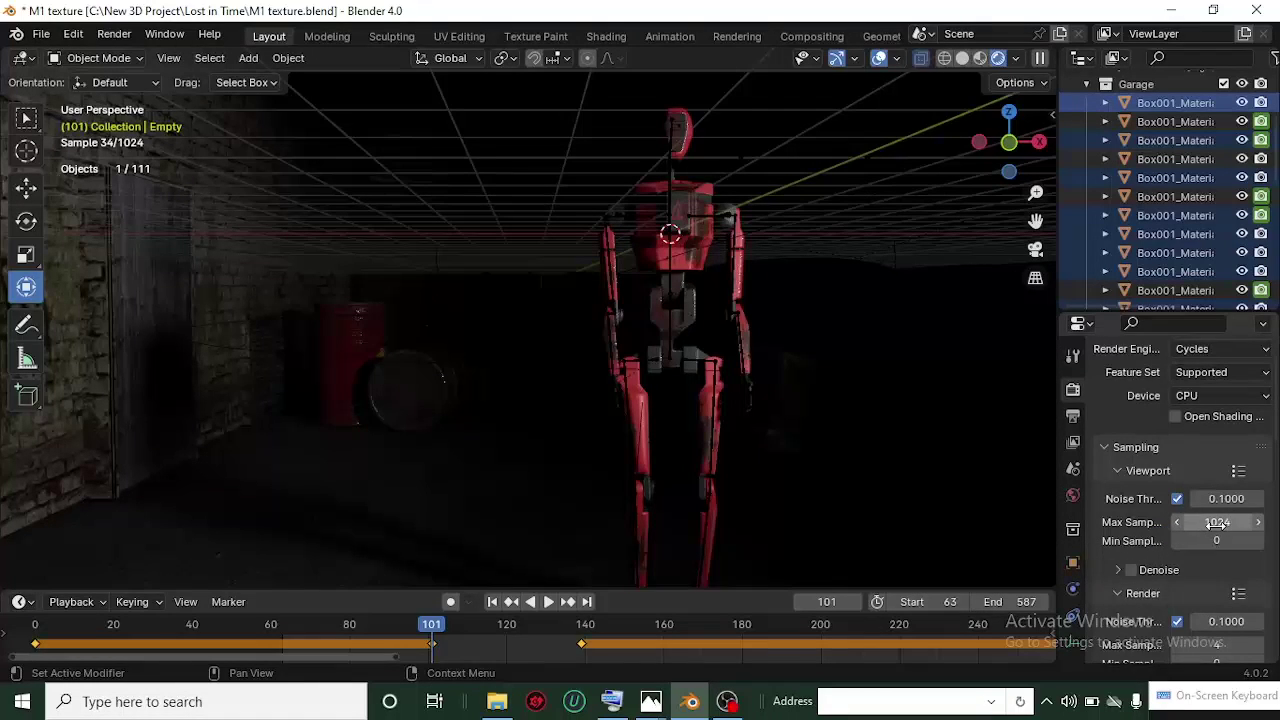
{"action": "scroll", "coordinate": [1165, 480], "scroll_direction": "down", "scroll_amount": 2}
{"action": "scroll", "coordinate": [1140, 460], "scroll_direction": "down", "scroll_amount": 3}
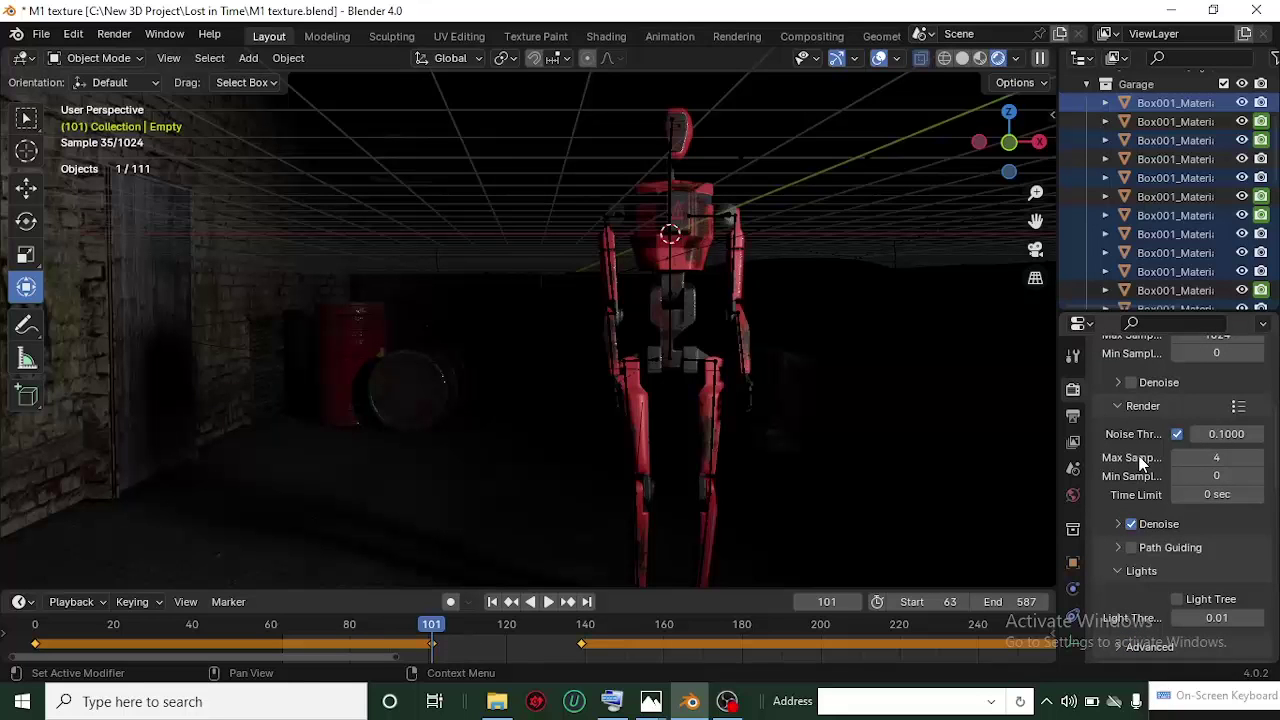
{"action": "scroll", "coordinate": [1140, 460], "scroll_direction": "down", "scroll_amount": 3}
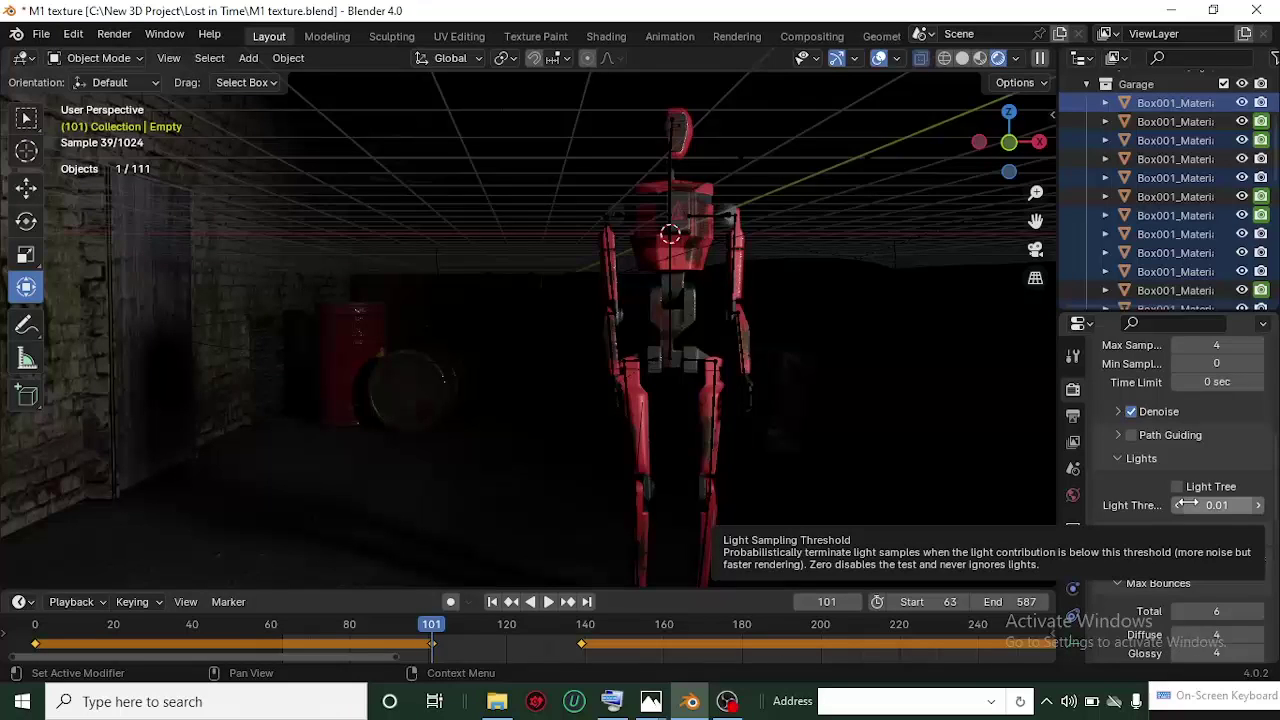
{"action": "scroll", "coordinate": [1187, 505], "scroll_direction": "down", "scroll_amount": 2}
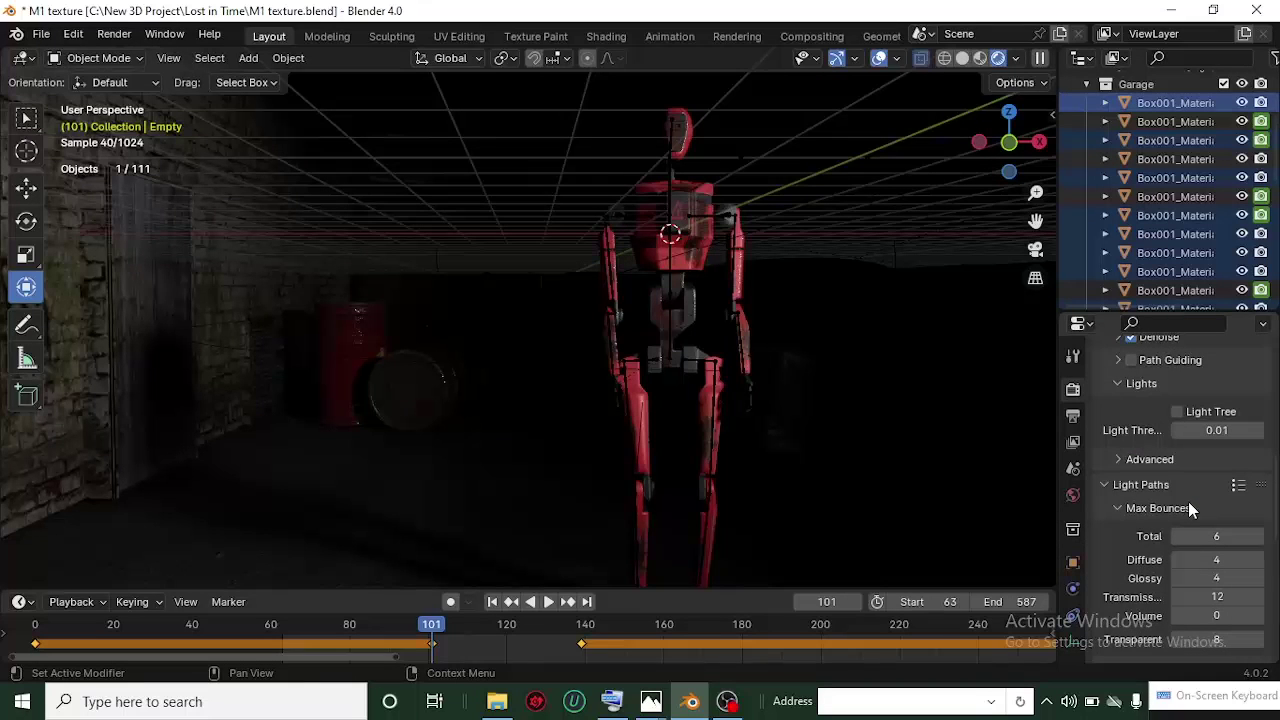
{"action": "scroll", "coordinate": [1200, 501], "scroll_direction": "down", "scroll_amount": 3}
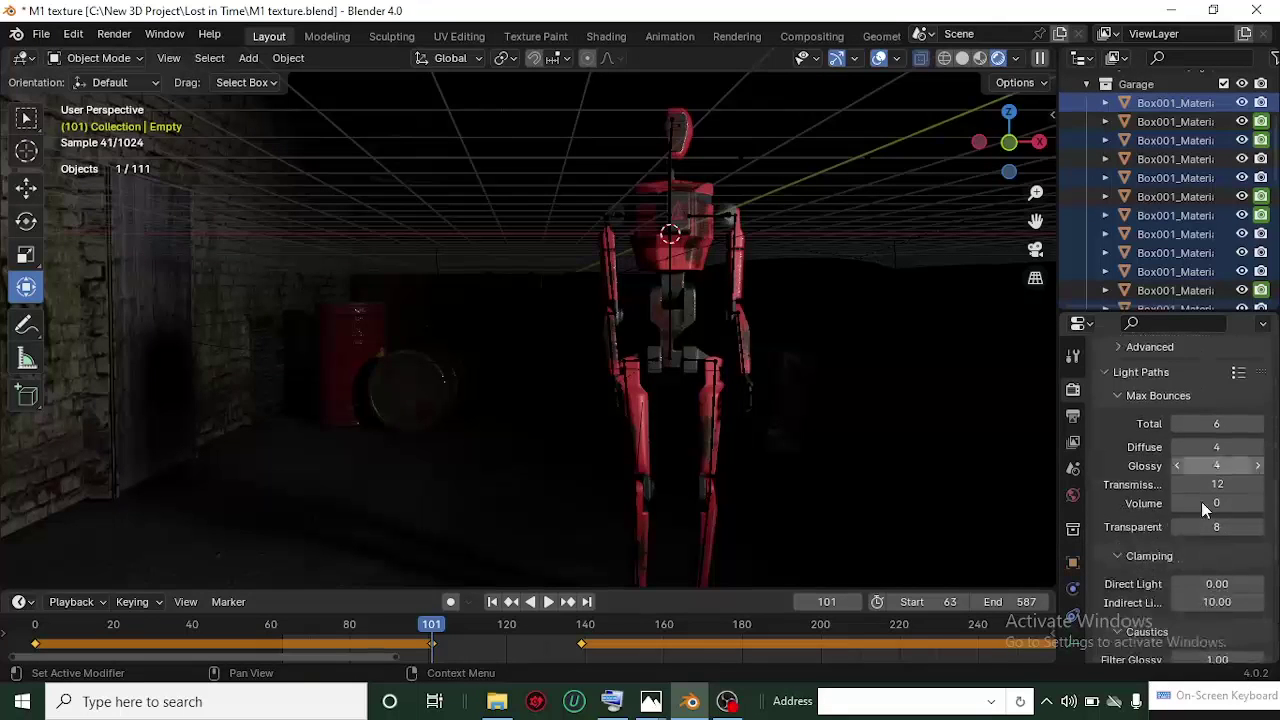
{"action": "left_click", "coordinate": [1222, 424]}
{"action": "type", "text": "6"}
{"action": "key", "text": "Return"}
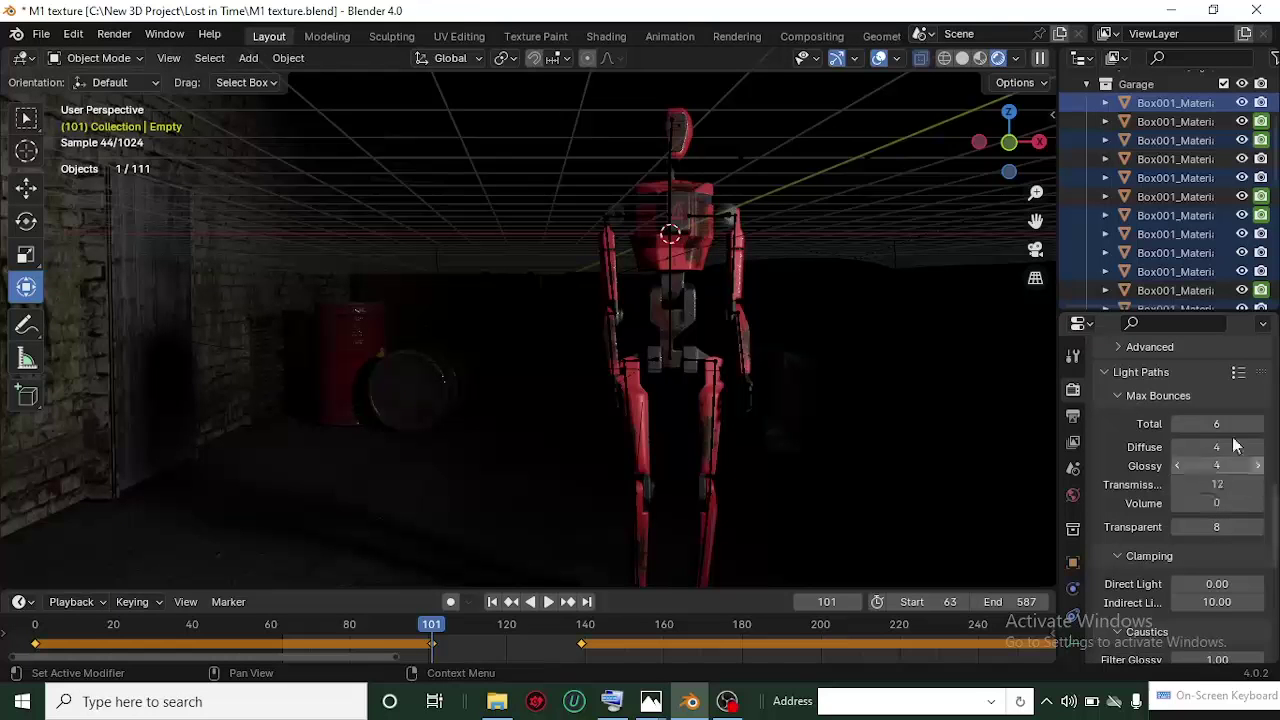
{"action": "scroll", "coordinate": [1259, 483], "scroll_direction": "down", "scroll_amount": 3}
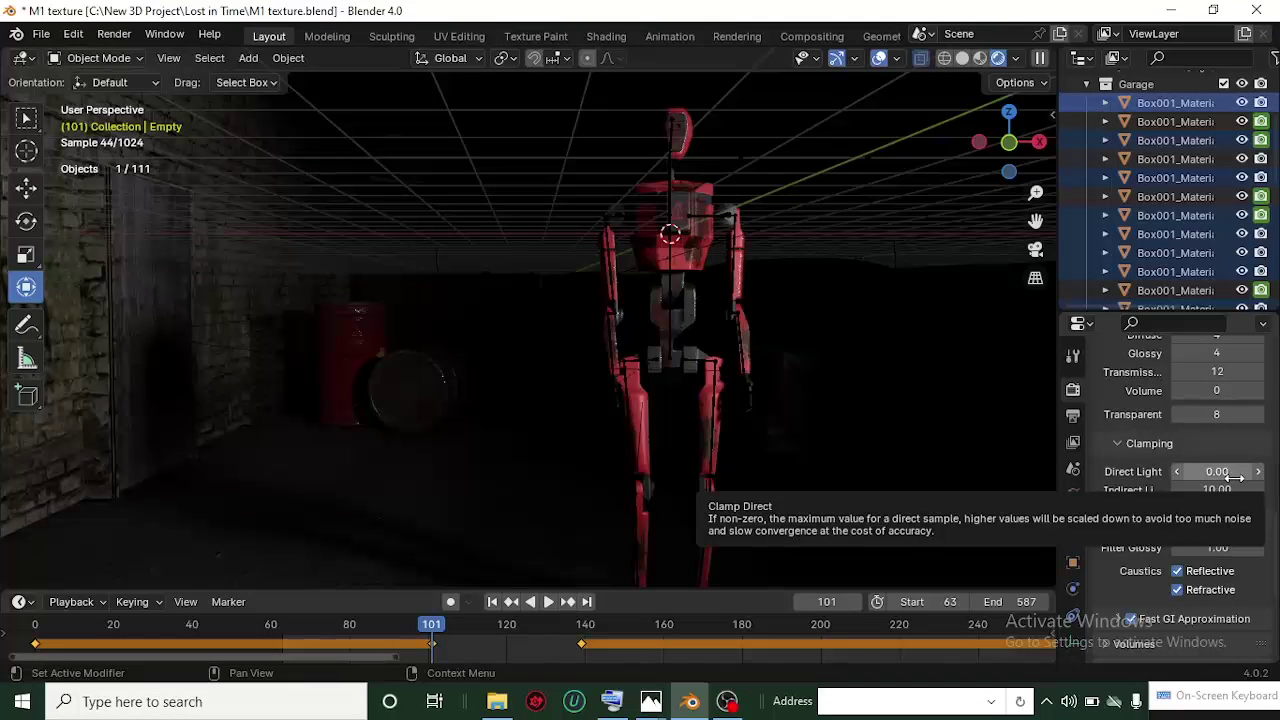
{"action": "scroll", "coordinate": [1190, 455], "scroll_direction": "down", "scroll_amount": 4}
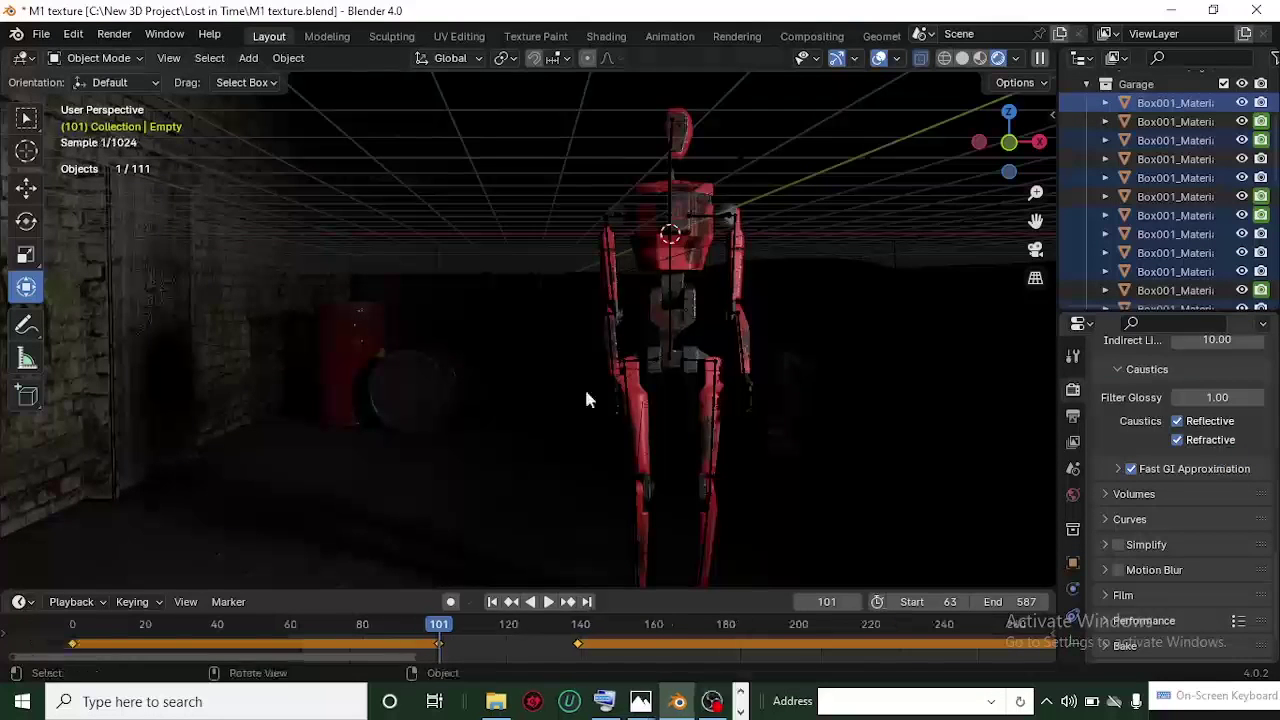
Step: Look through the scene camera, zoom the camera frame on the robot, and render frame 101
{"action": "scroll", "coordinate": [645, 244], "scroll_direction": "up", "scroll_amount": 5}
{"action": "scroll", "coordinate": [645, 244], "scroll_direction": "up", "scroll_amount": 4}
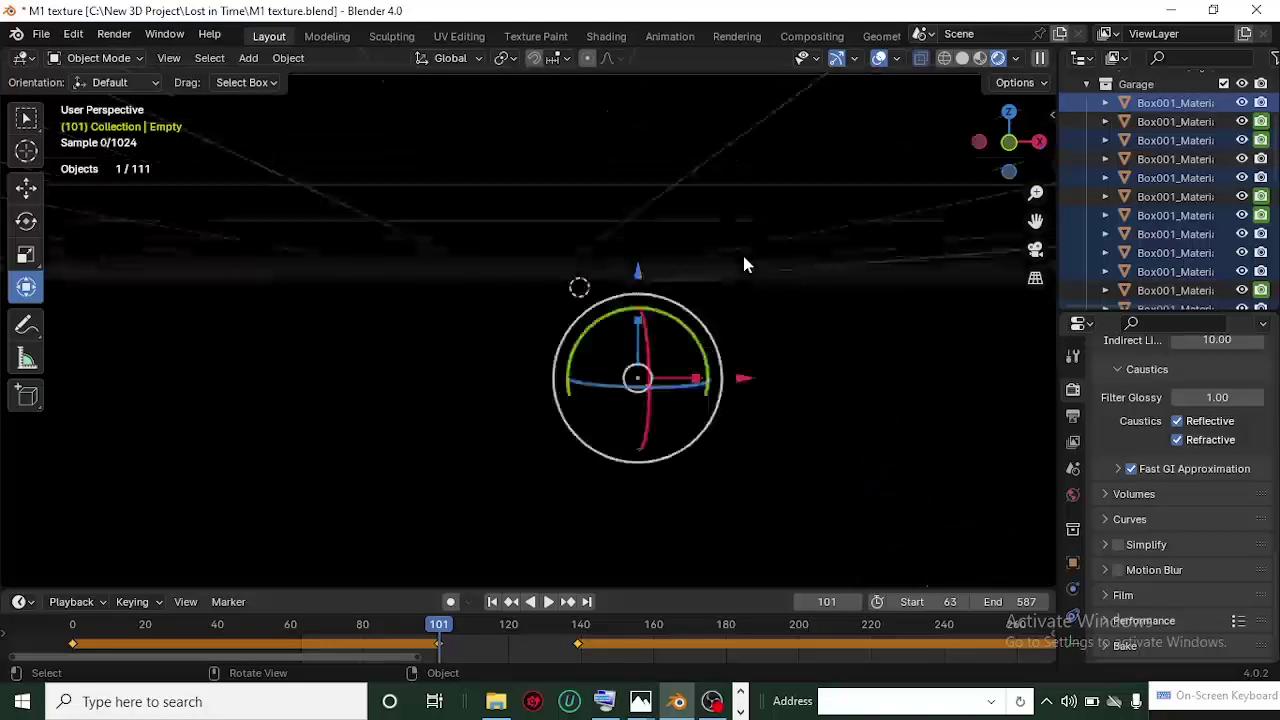
{"action": "left_click", "coordinate": [1035, 249]}
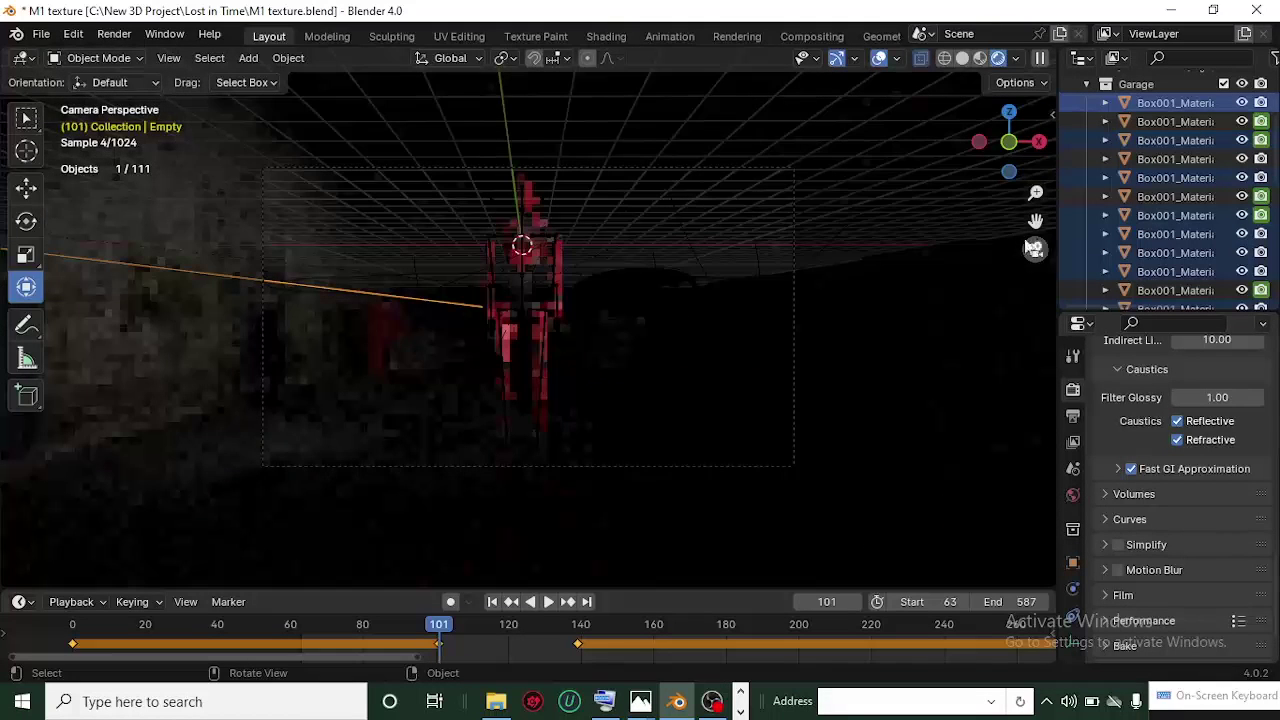
{"action": "scroll", "coordinate": [434, 294], "scroll_direction": "up", "scroll_amount": 2}
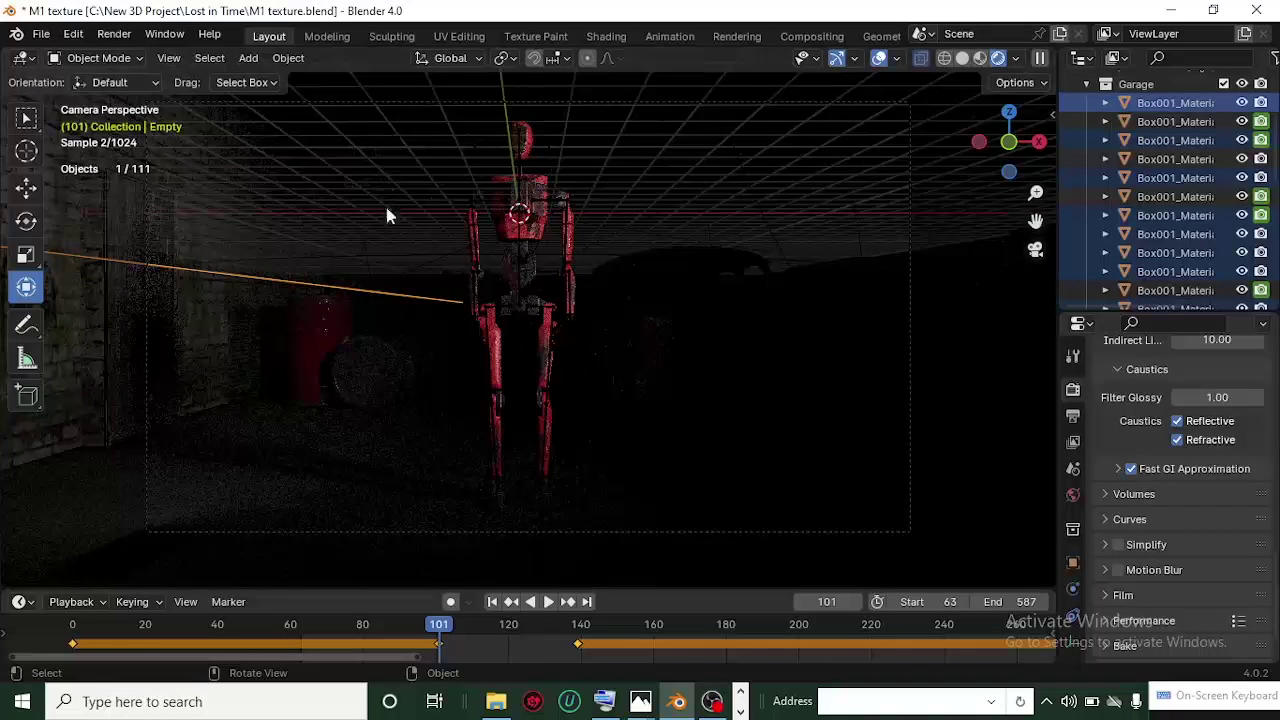
{"action": "mouse_move", "coordinate": [677, 701]}
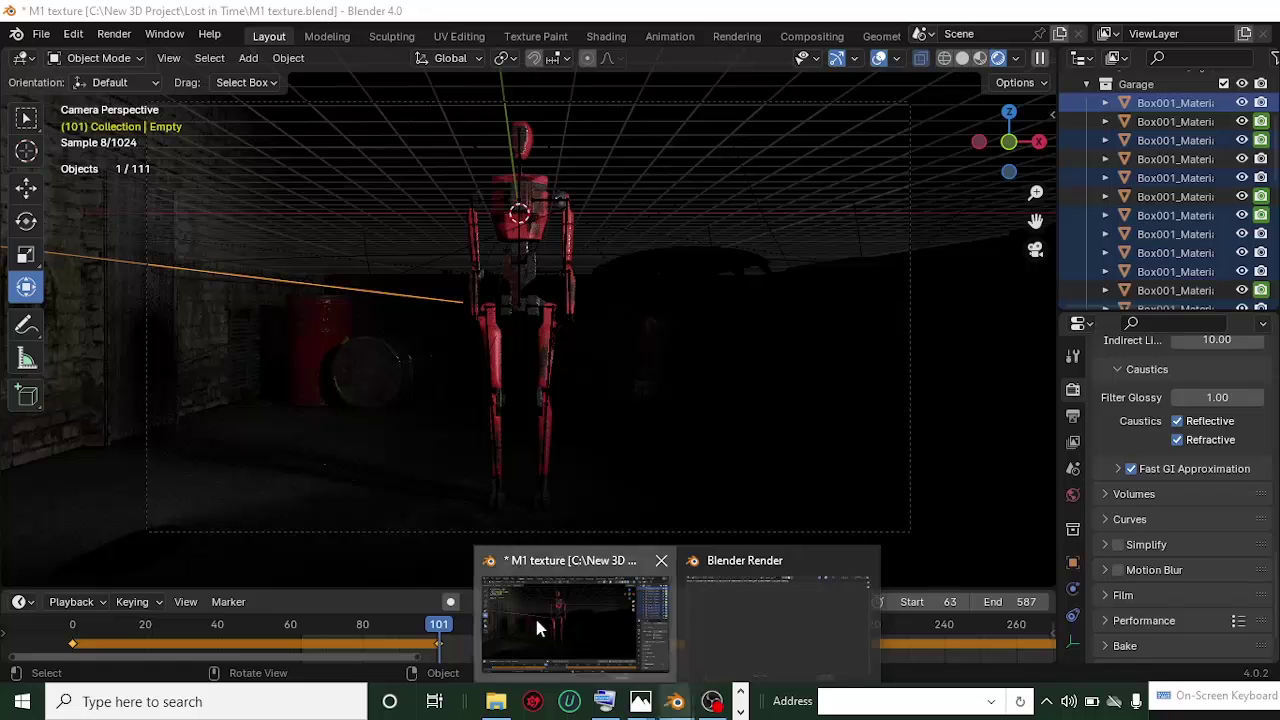
Step: Bring the main Blender scene window back in front while the frame 101 render continues
{"action": "left_click", "coordinate": [537, 627]}
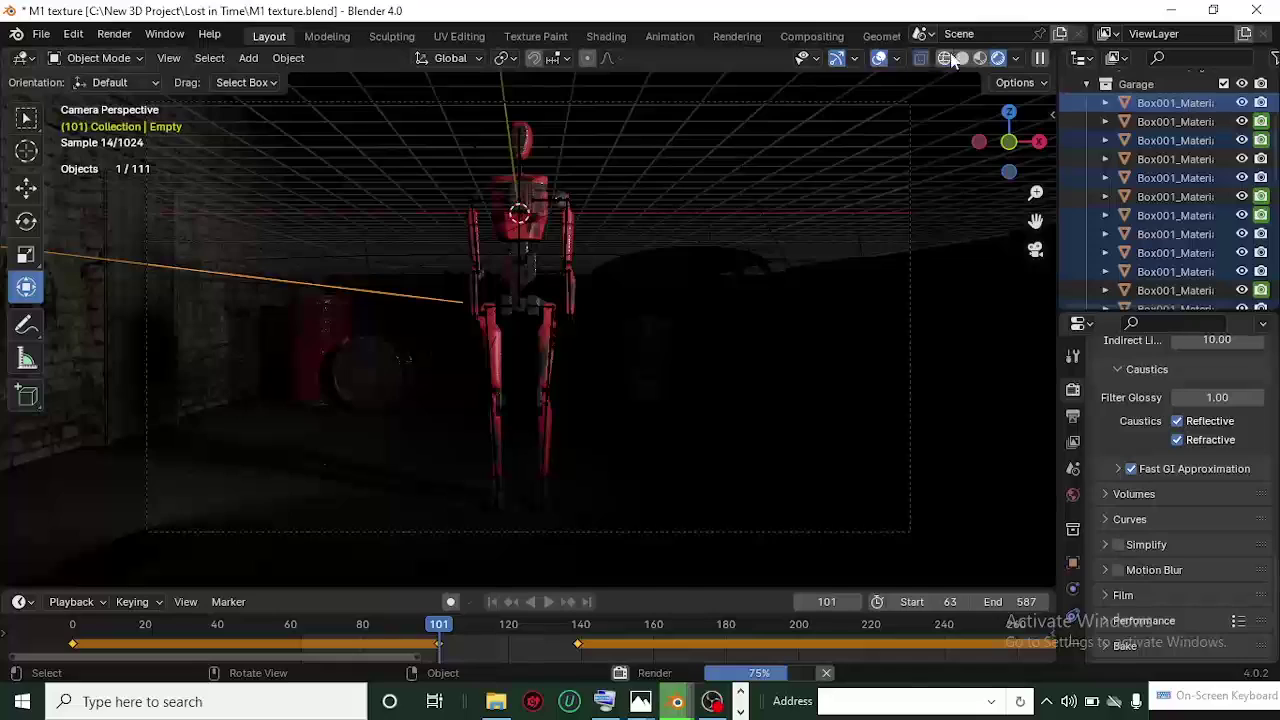
Step: Switch the viewport to wireframe and orbit around the garage toward the ladders, car and robot
{"action": "key", "text": "shift+z"}
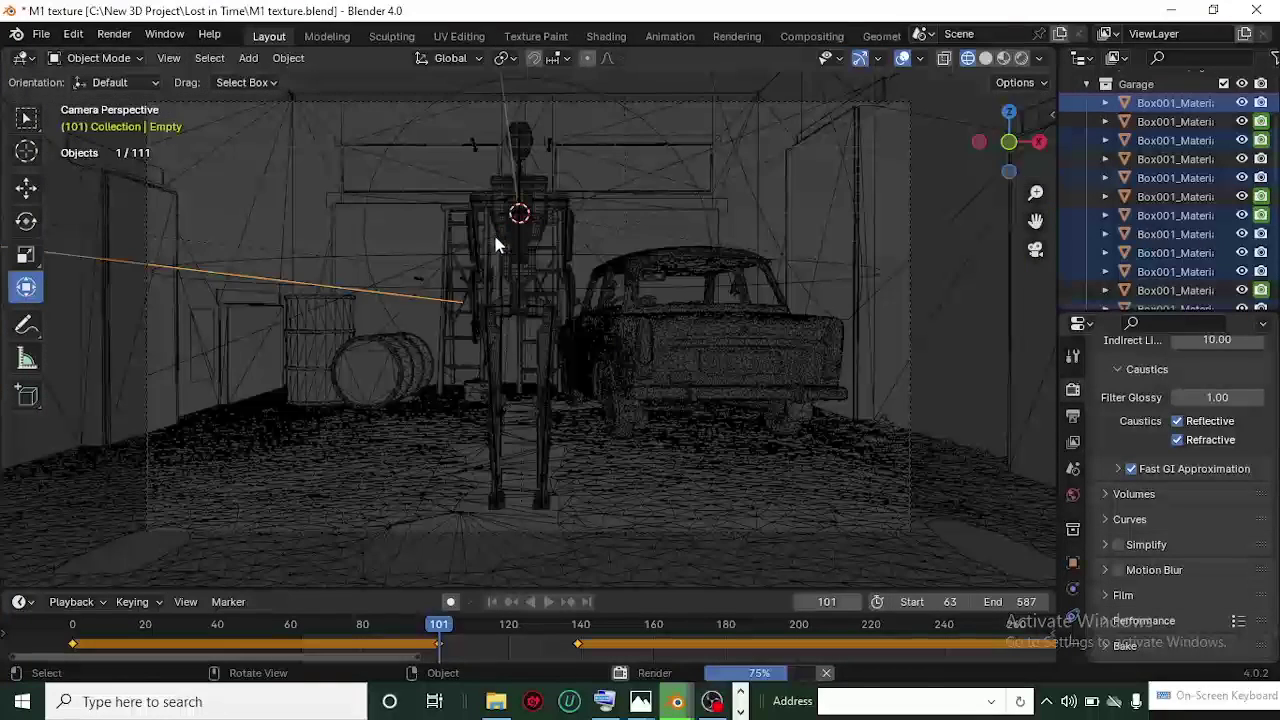
{"action": "mouse_move", "coordinate": [497, 238]}
{"action": "middle_mouse_down"}
{"action": "mouse_move", "coordinate": [565, 285]}
{"action": "mouse_move", "coordinate": [523, 271]}
{"action": "middle_mouse_up"}
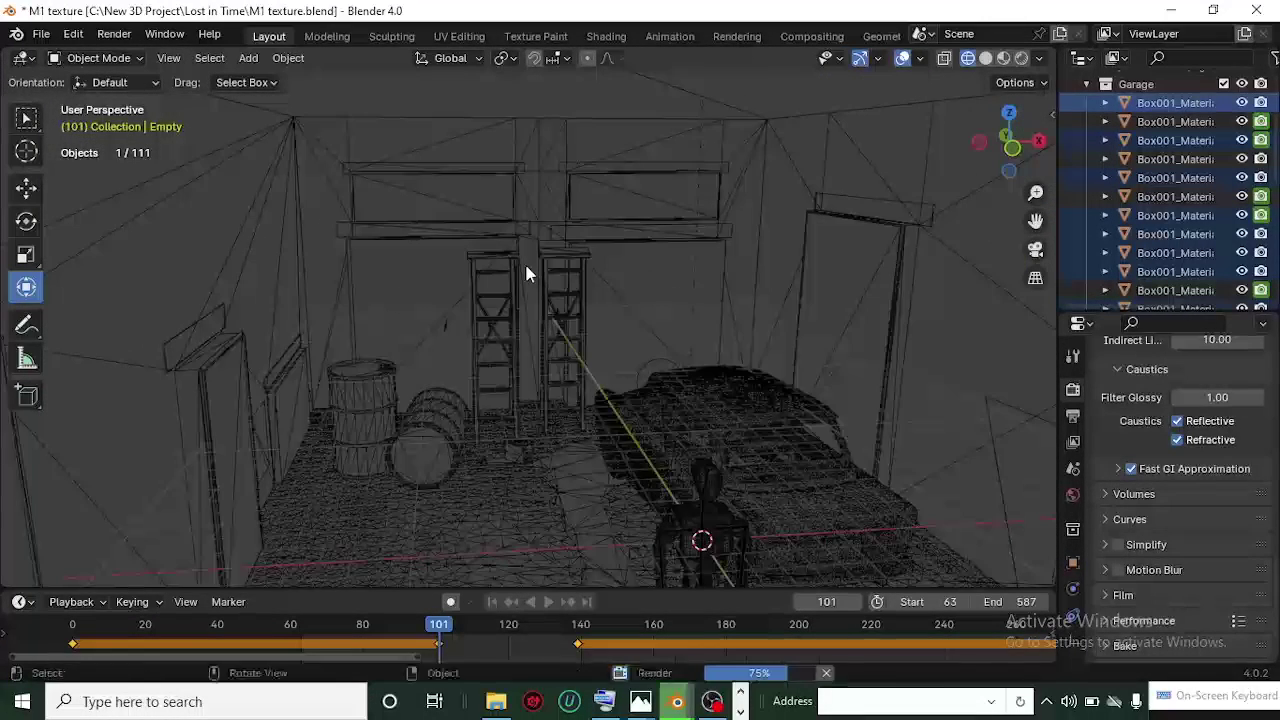
{"action": "scroll", "coordinate": [586, 306], "scroll_direction": "up", "scroll_amount": 2}
{"action": "middle_click_drag", "start_coordinate": [586, 306], "coordinate": [714, 377]}
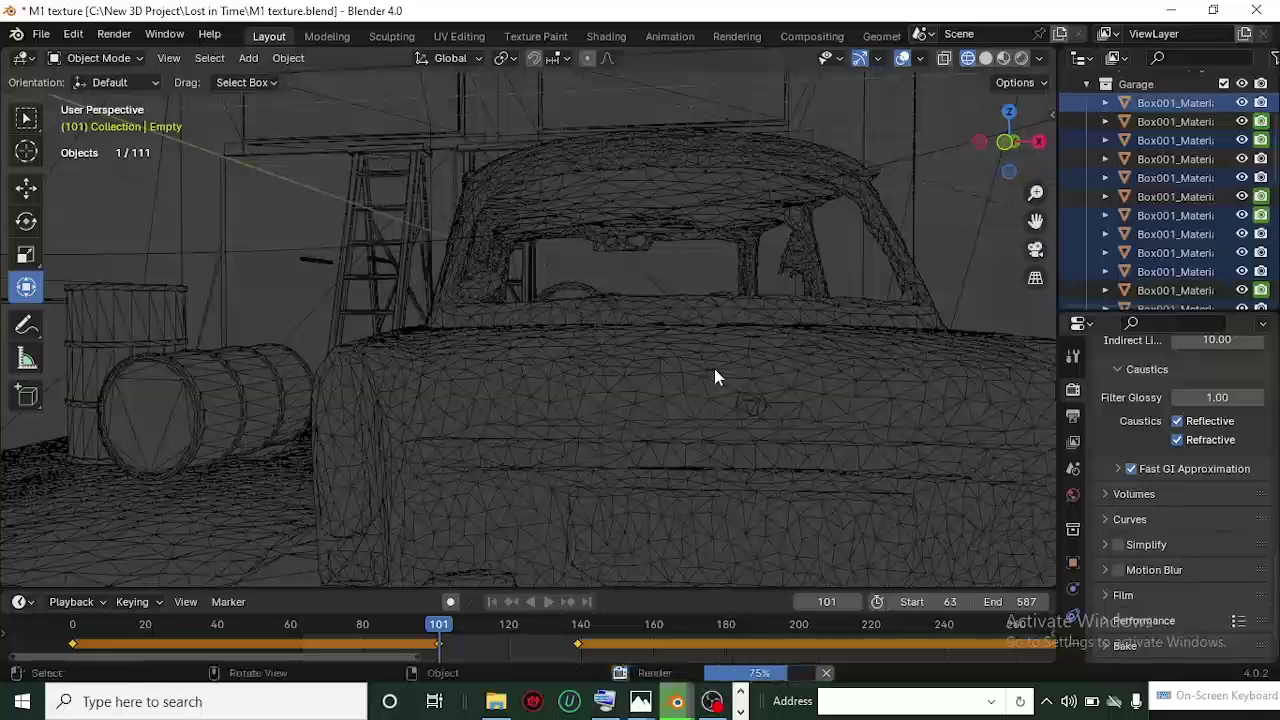
{"action": "scroll", "coordinate": [714, 368], "scroll_direction": "up", "scroll_amount": 3}
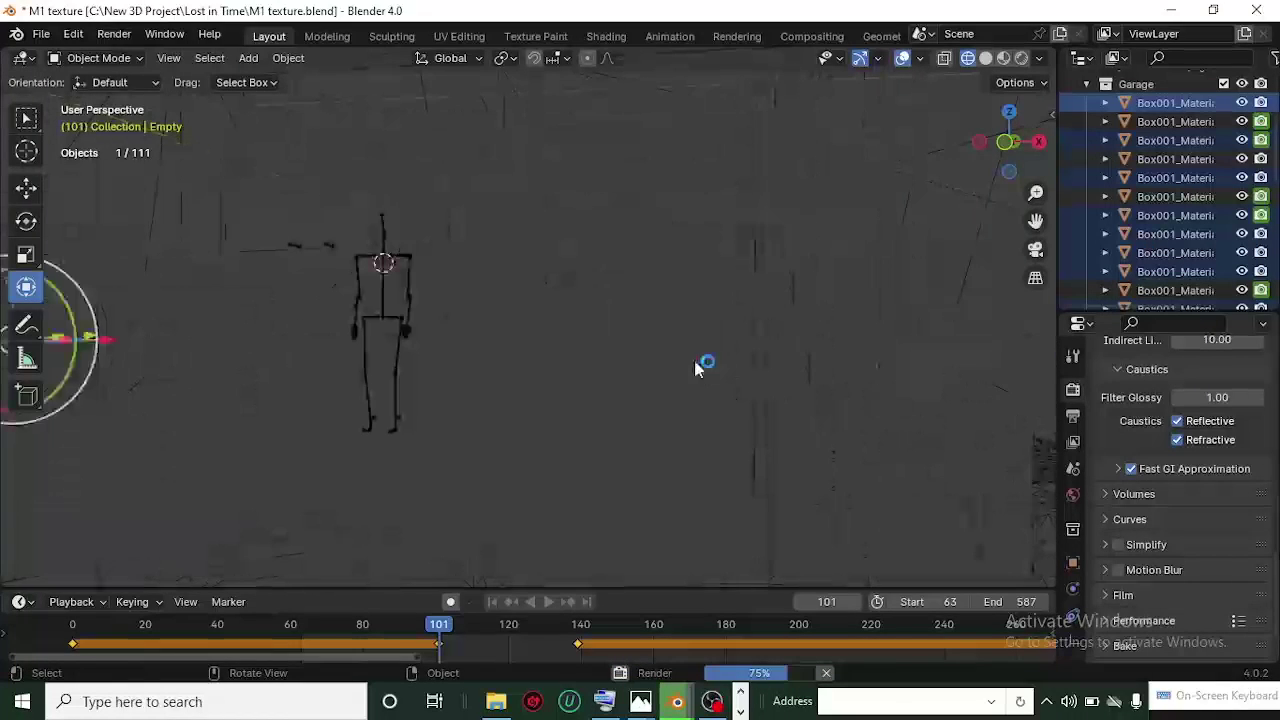
{"action": "middle_click_drag", "start_coordinate": [706, 366], "coordinate": [565, 365]}
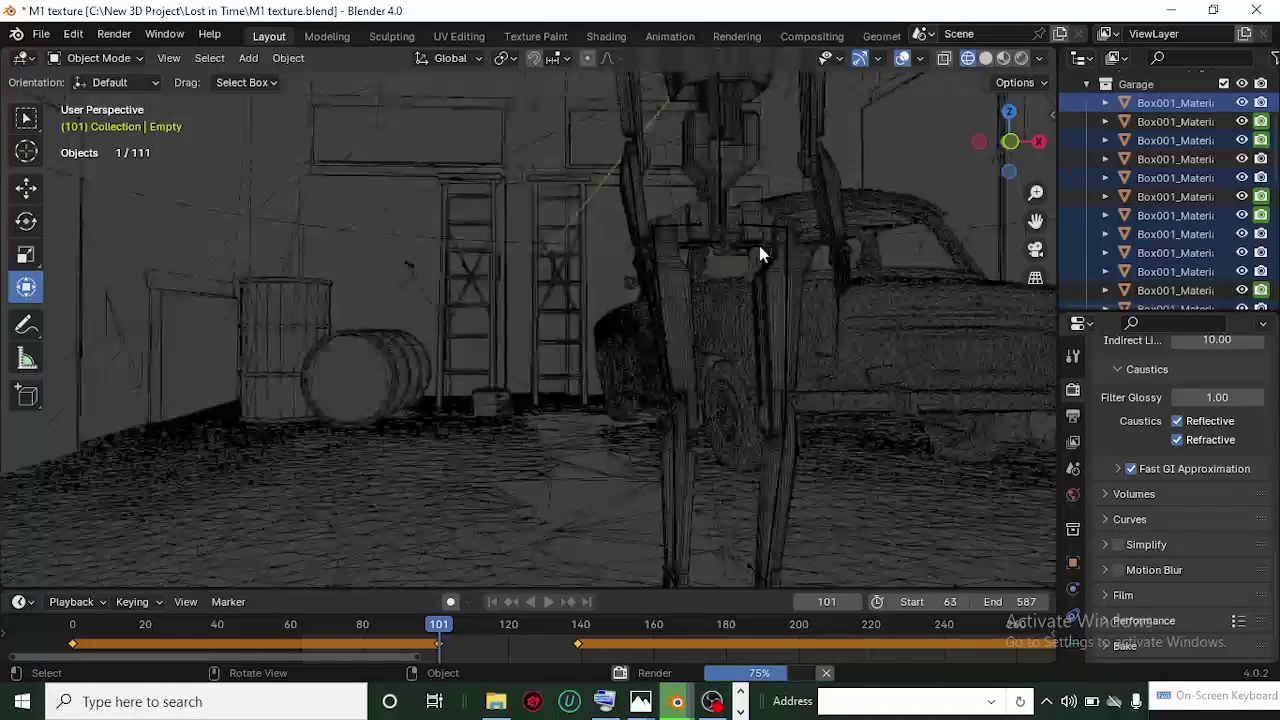
Step: Isolate the robot's armature in Local View, then restore the full garage and zoom out
{"action": "key", "text": "KP_Divide"}
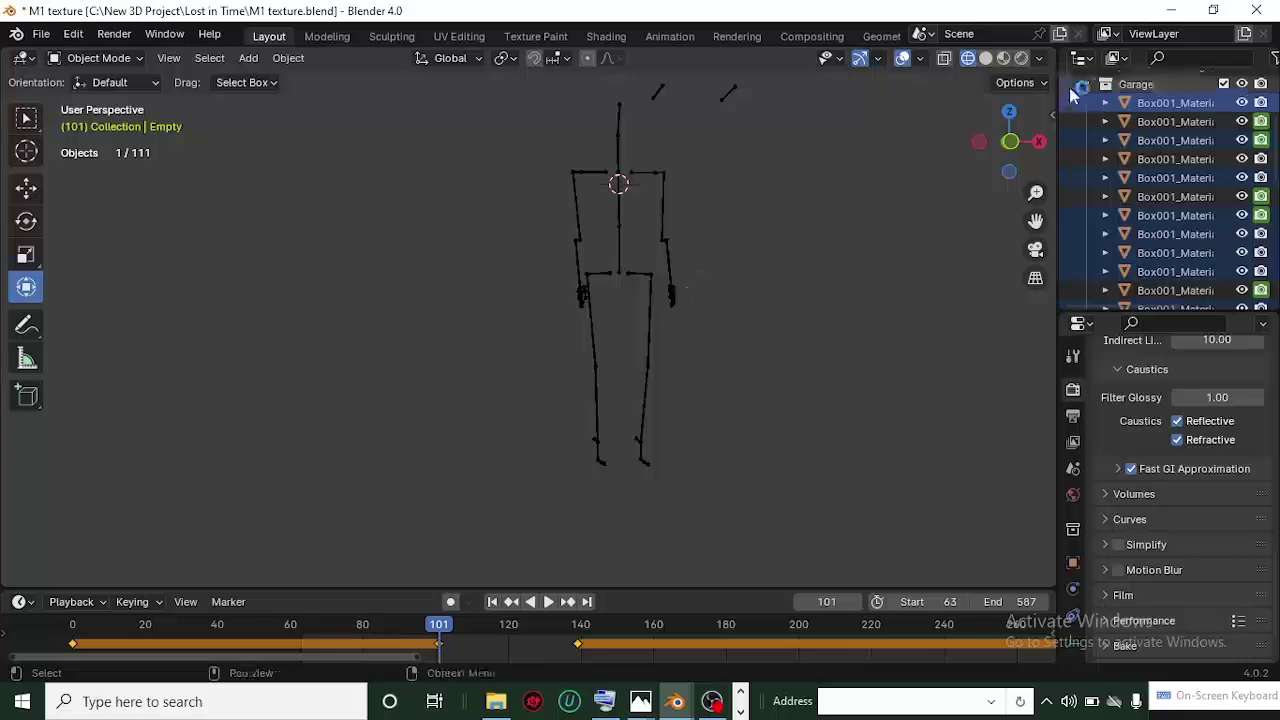
{"action": "key", "text": "KP_Divide"}
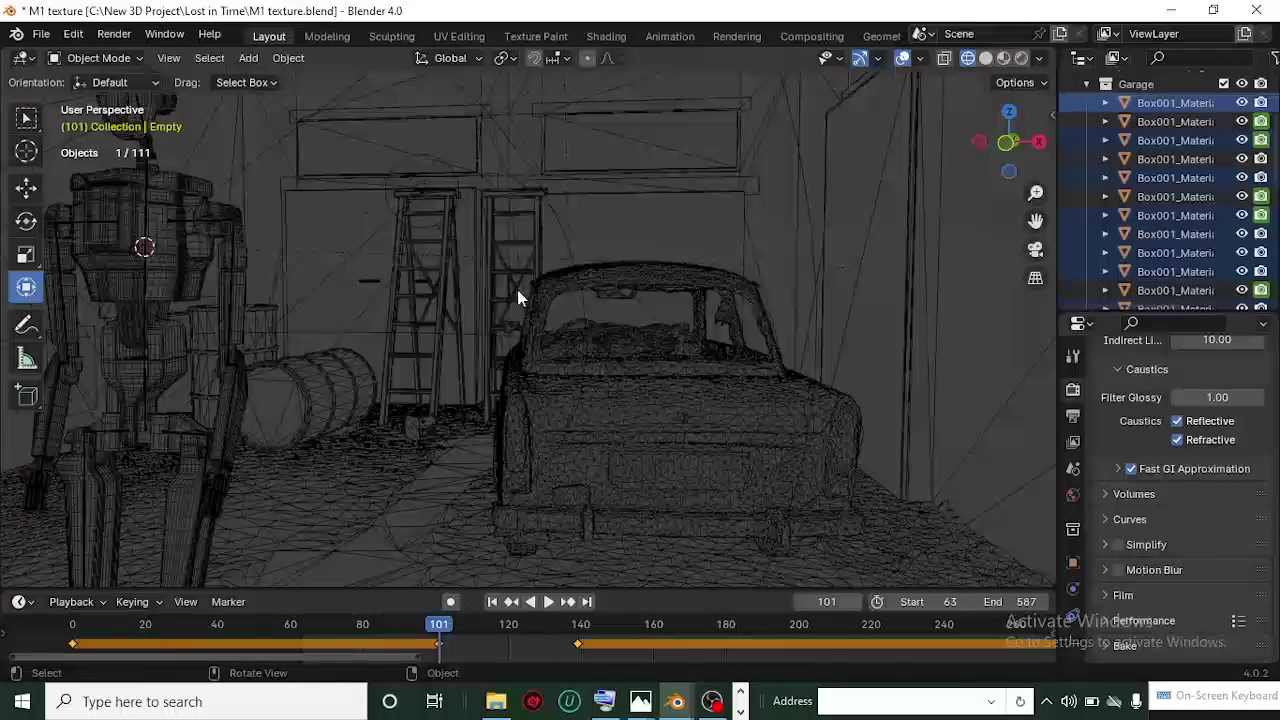
{"action": "scroll", "coordinate": [485, 293], "scroll_direction": "down", "scroll_amount": 3}
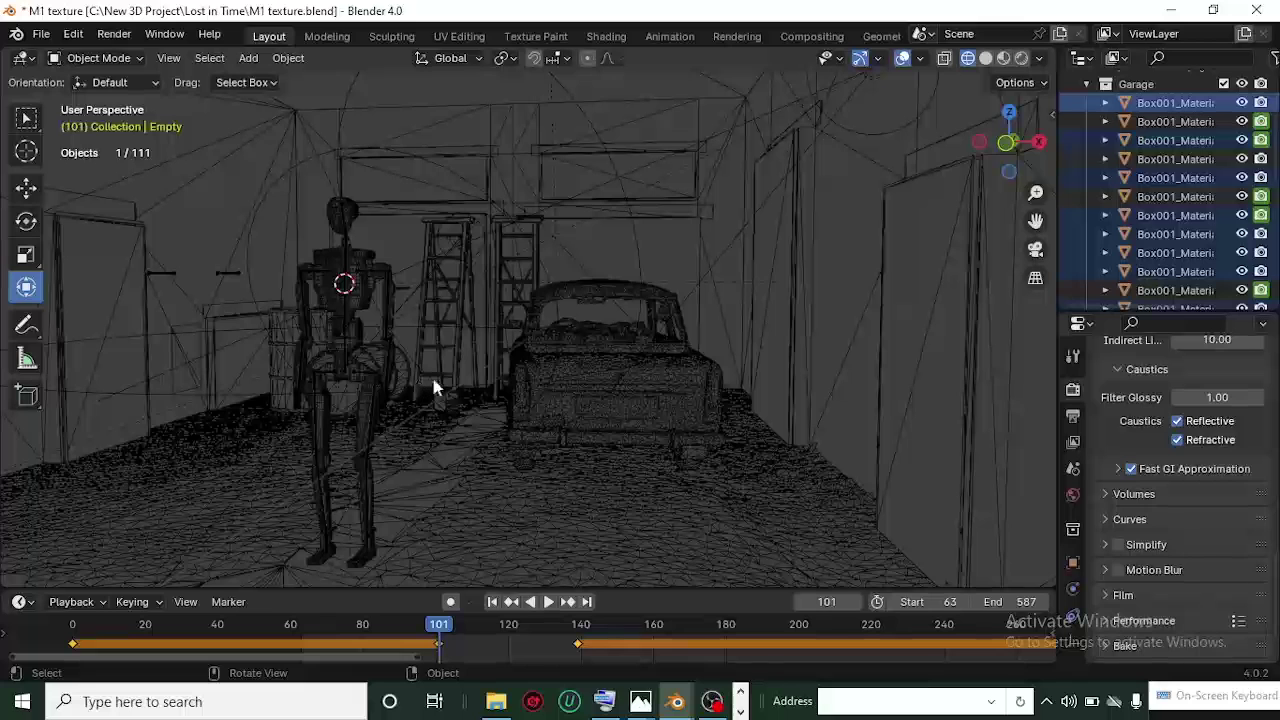
{"action": "left_click", "coordinate": [118, 38]}
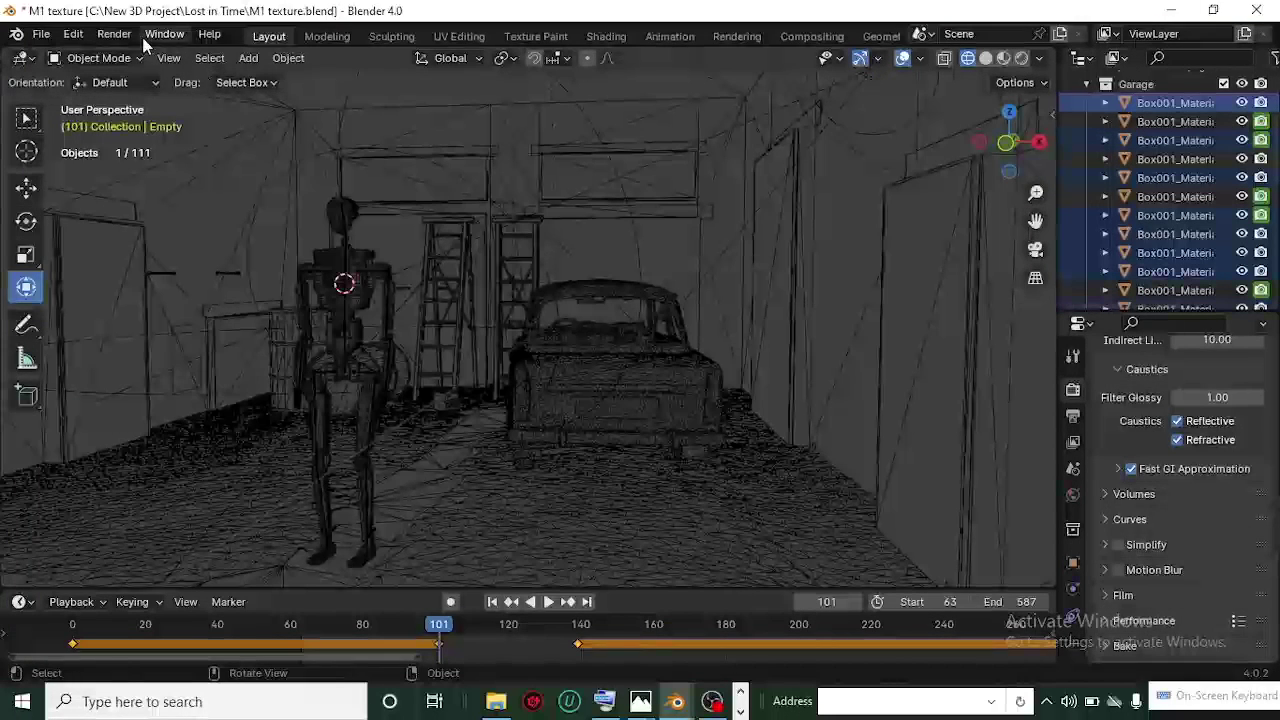
Step: Render frame 101 as an image, then set the main viewport to Rendered shading
{"action": "left_click", "coordinate": [114, 34]}
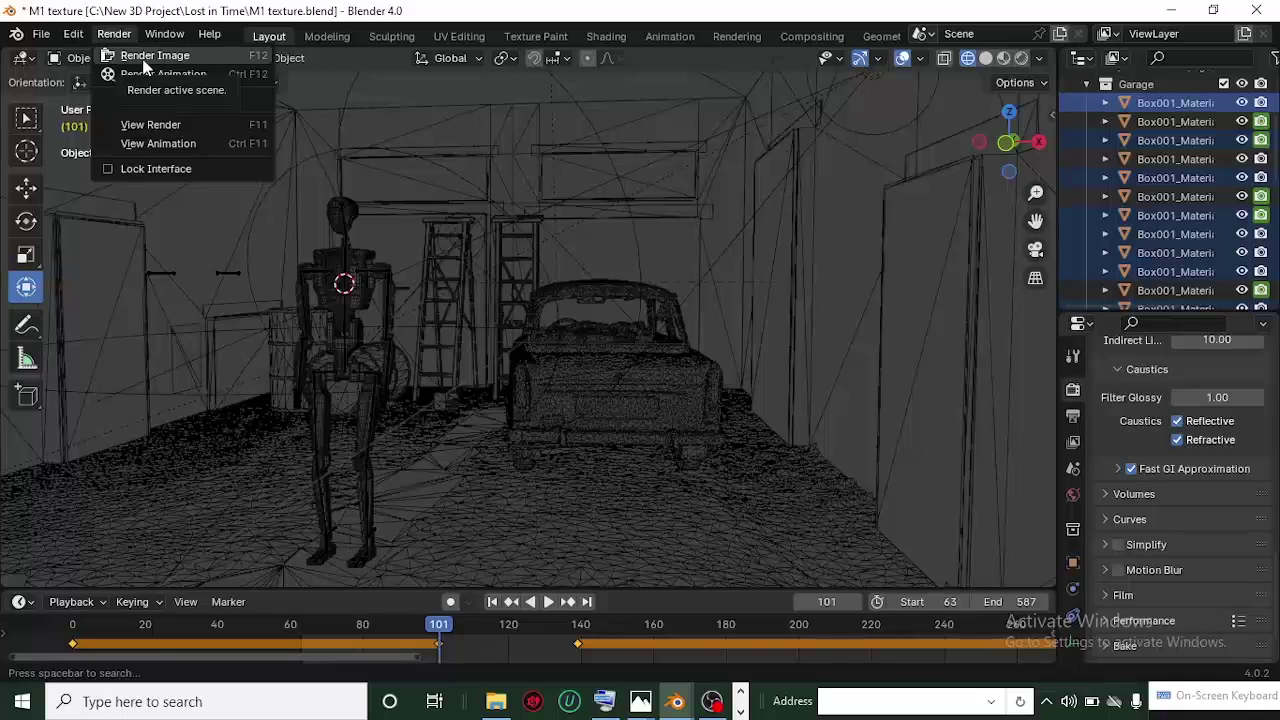
{"action": "left_click", "coordinate": [150, 56]}
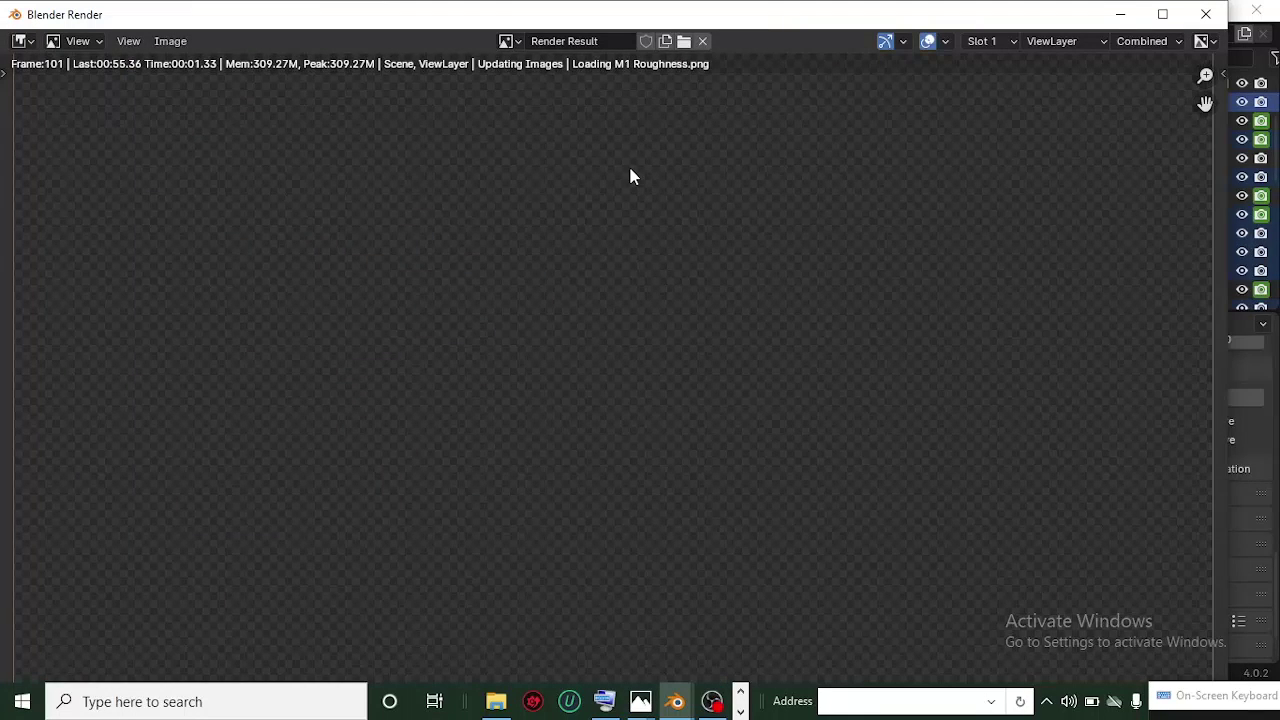
{"action": "mouse_move", "coordinate": [676, 701]}
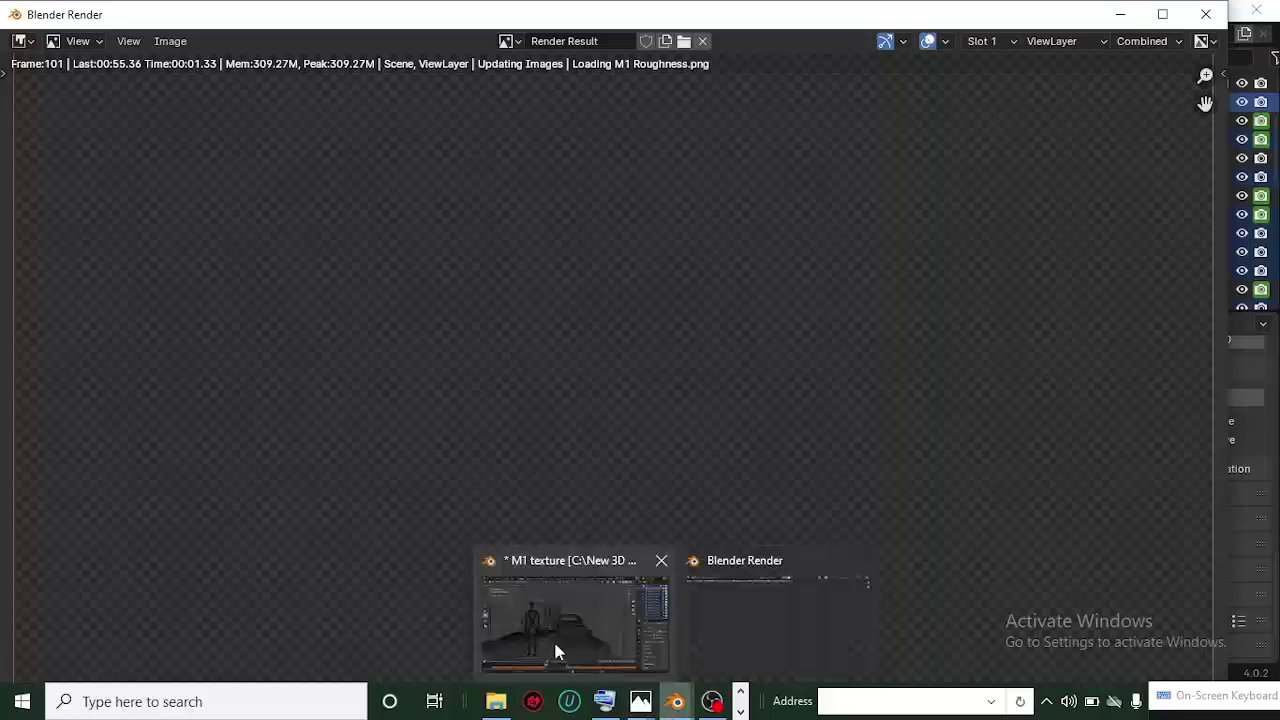
{"action": "left_click", "coordinate": [552, 643]}
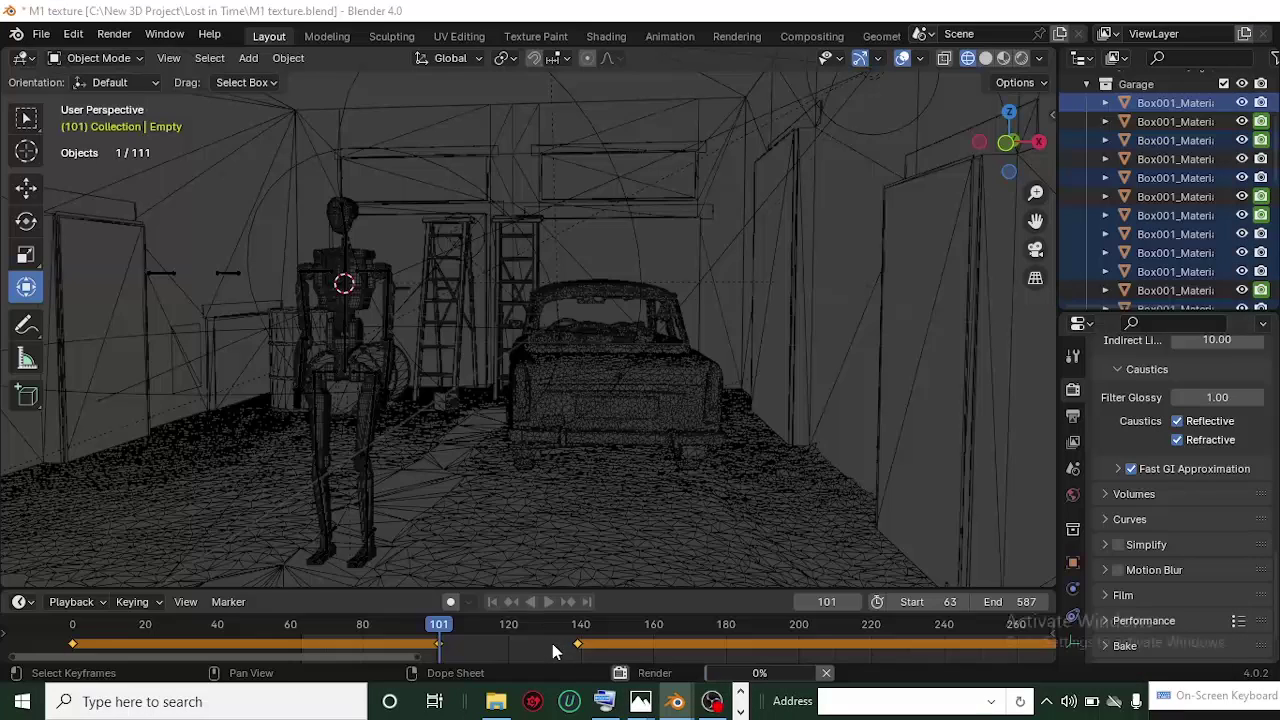
{"action": "left_click", "coordinate": [1024, 58]}
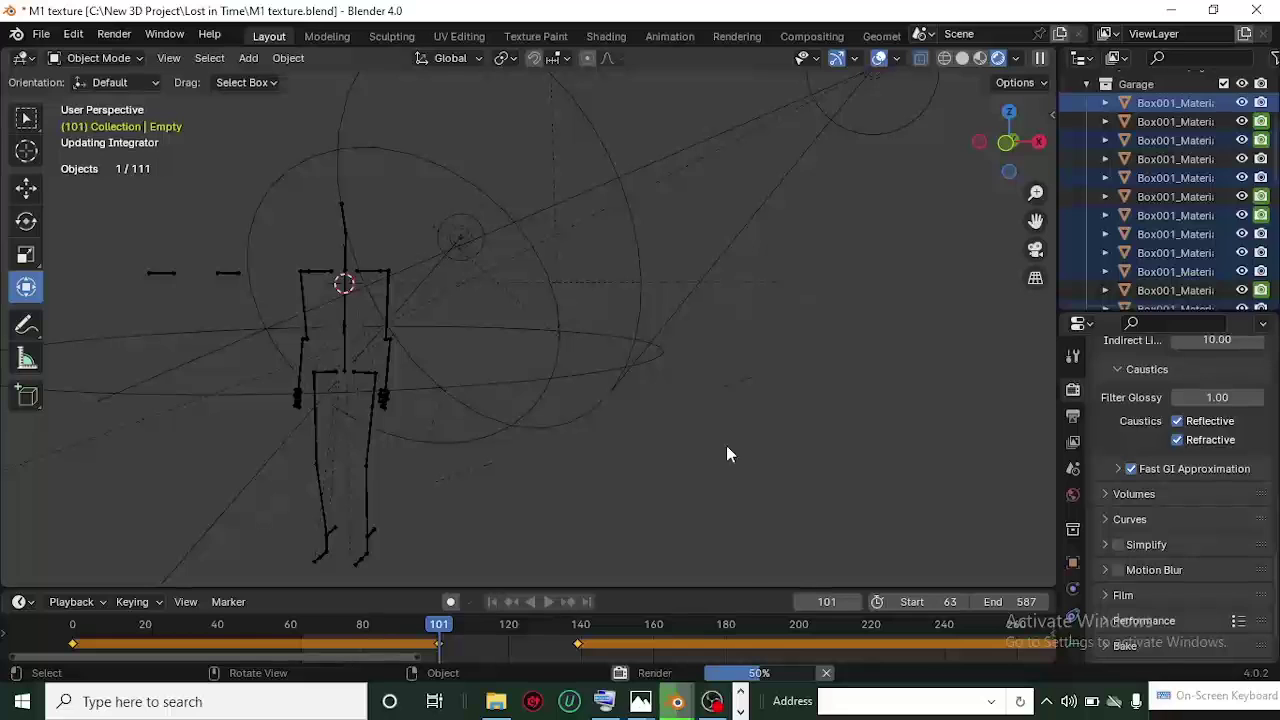
Step: Open the 22.4secs.png robot render in Photos, then advance to 46.5secs.png
{"action": "mouse_move", "coordinate": [600, 697]}
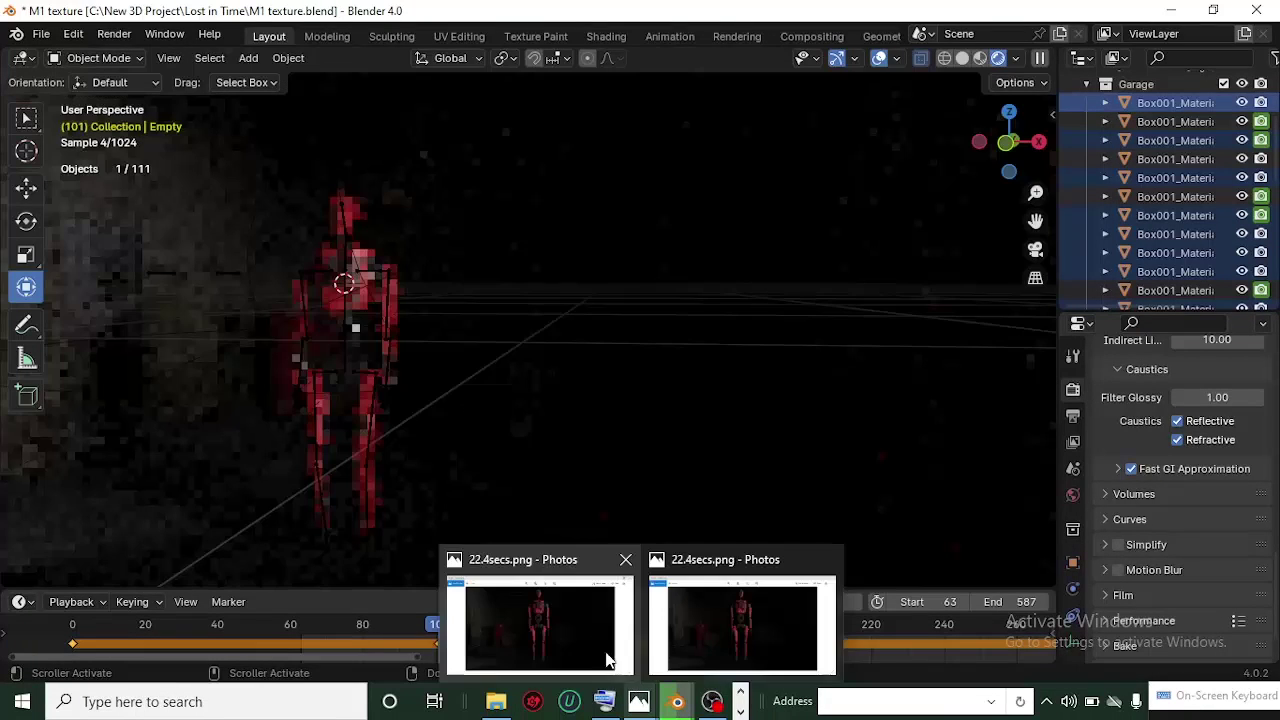
{"action": "left_click", "coordinate": [588, 631]}
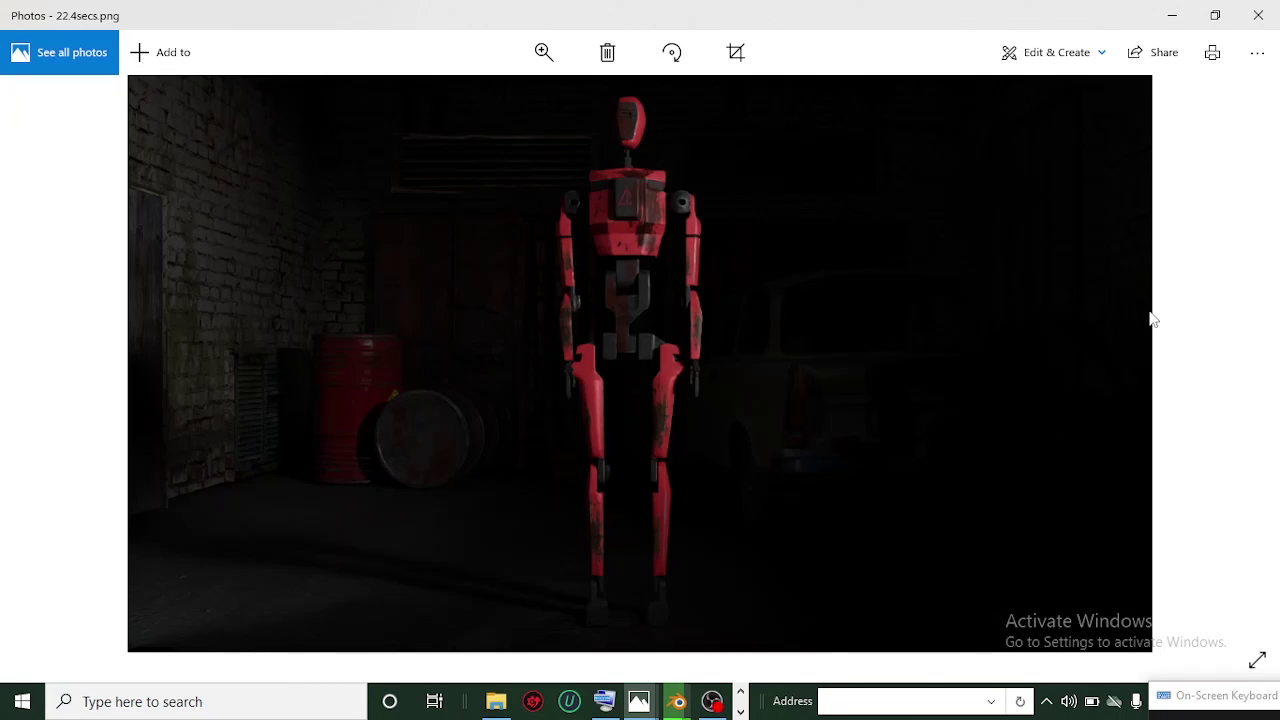
{"action": "left_click", "coordinate": [1235, 365]}
Step: Bring the Blender garage scene window back to the front from the taskbar
{"action": "mouse_move", "coordinate": [692, 698]}
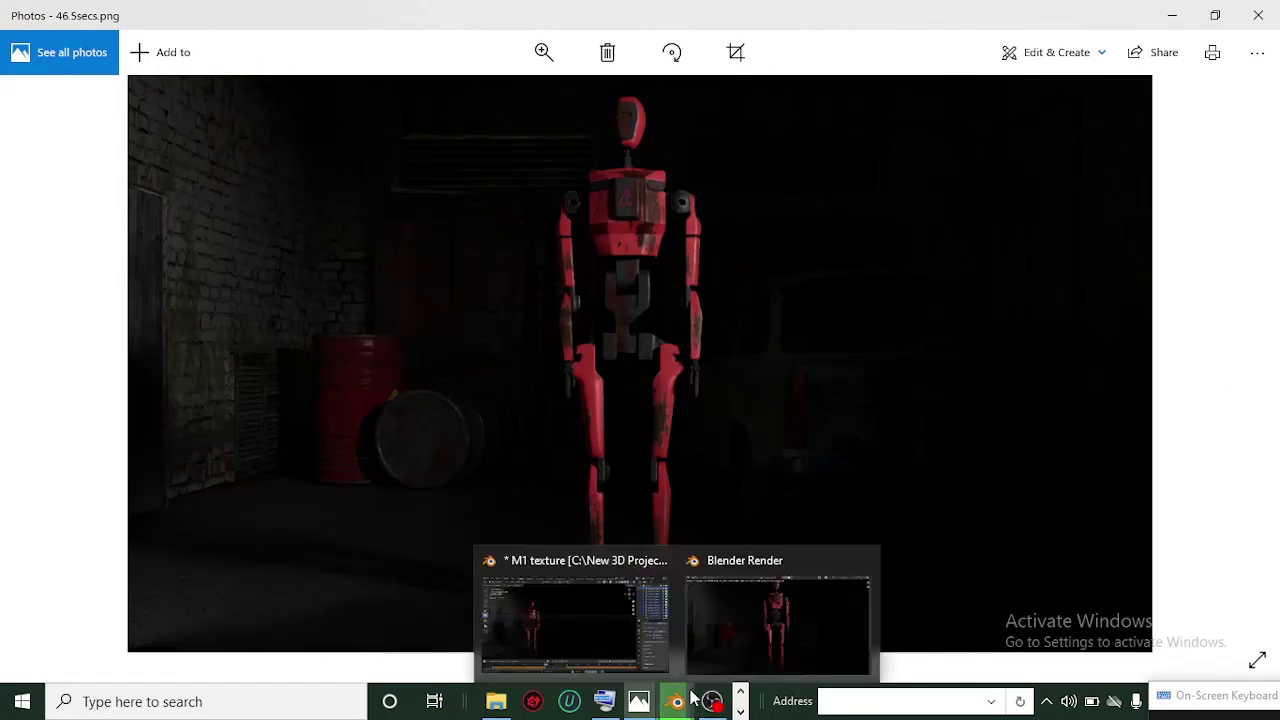
{"action": "left_click", "coordinate": [564, 617]}
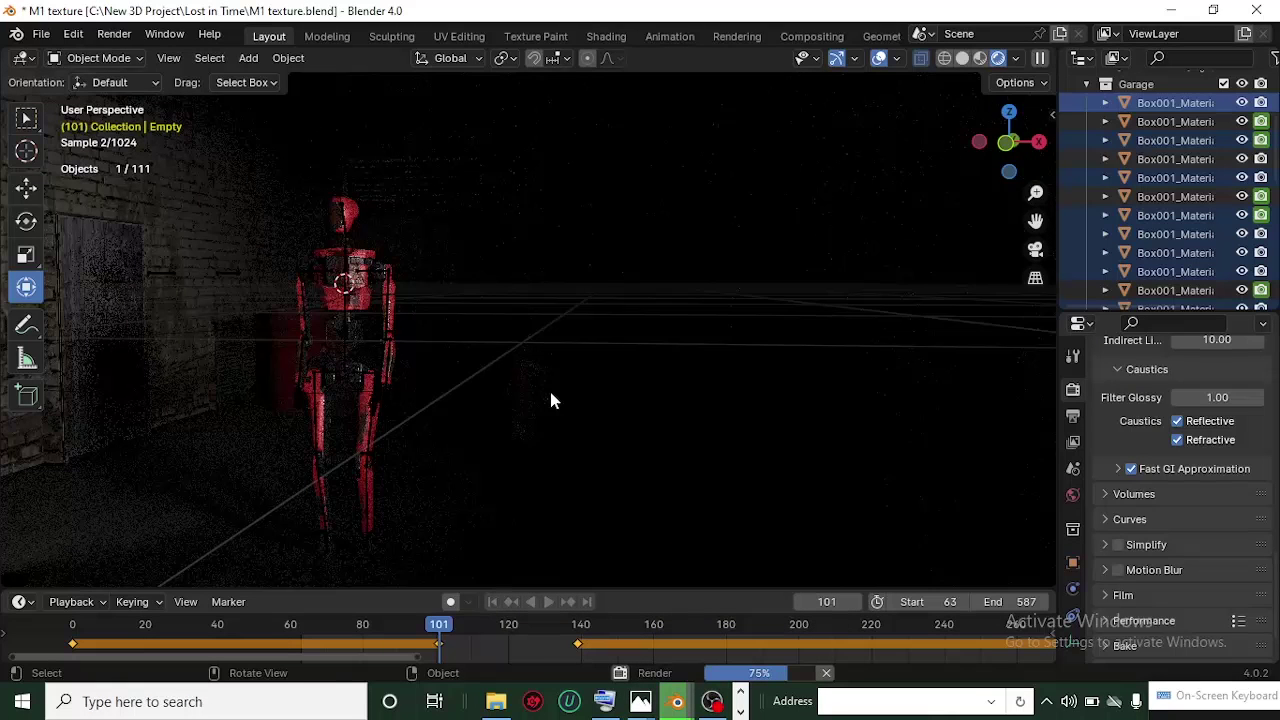